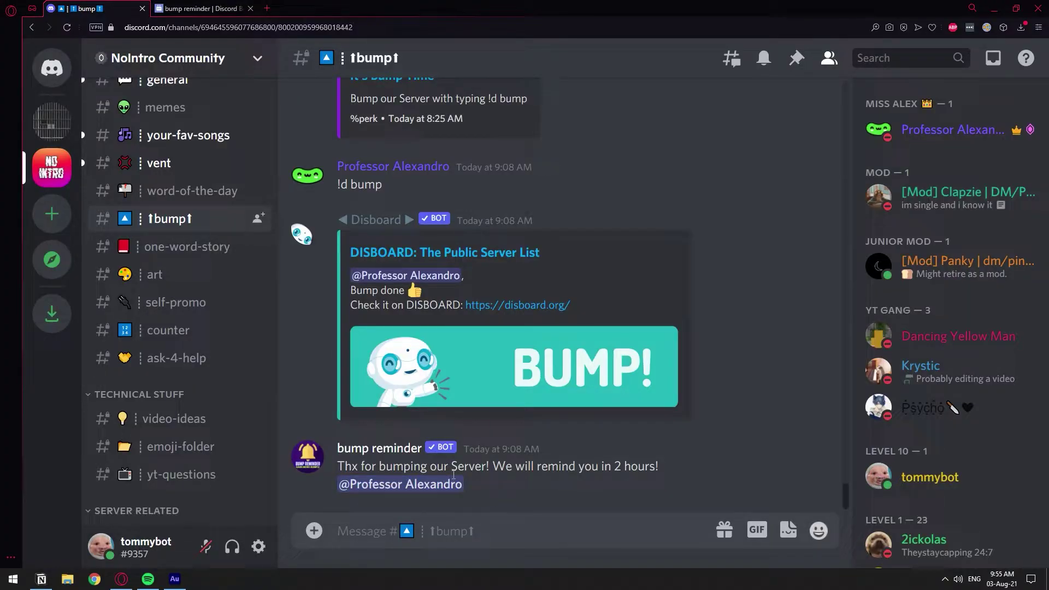
{"action": "scroll", "coordinate": [421, 343], "scroll_direction": "up", "scroll_amount": 4}
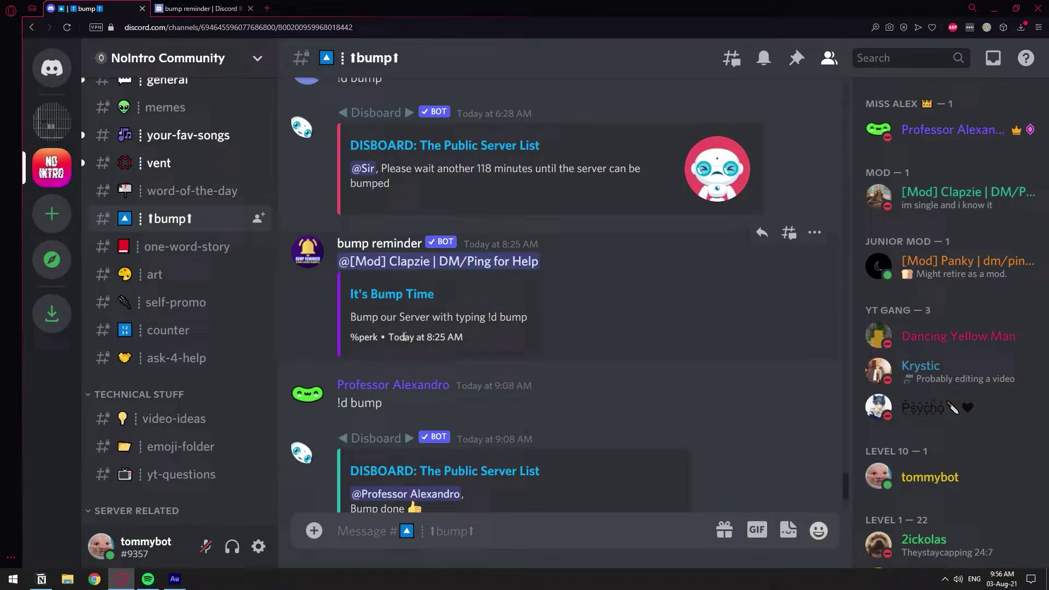
{"action": "scroll", "coordinate": [403, 336], "scroll_direction": "down", "scroll_amount": 5}
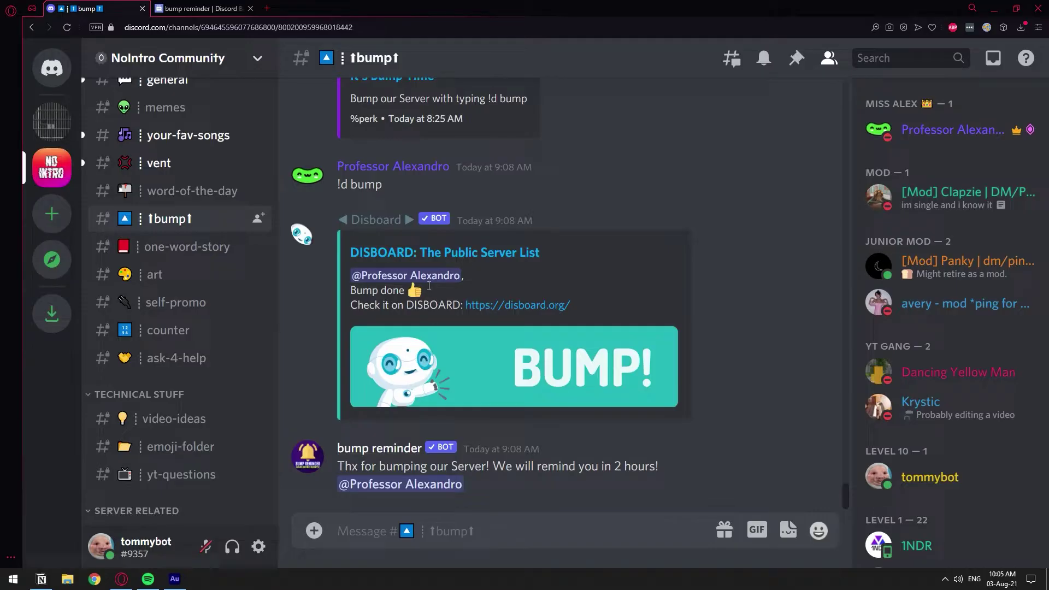
{"action": "left_click", "coordinate": [353, 209]}
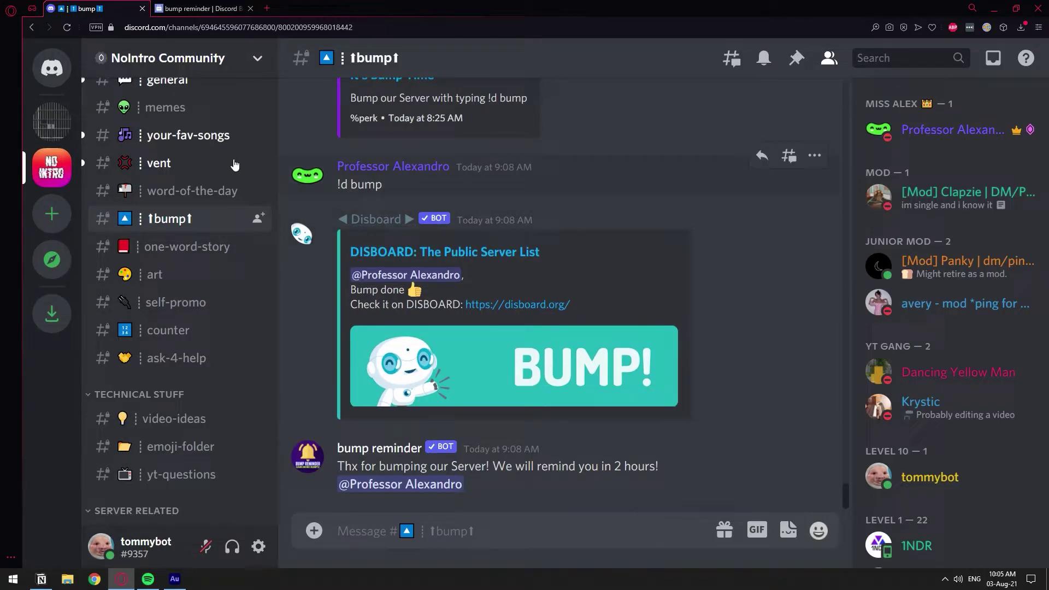
Open your own server in Discord and log in to disboard.org by authorizing the Discord account.
{"action": "left_click", "coordinate": [52, 121]}
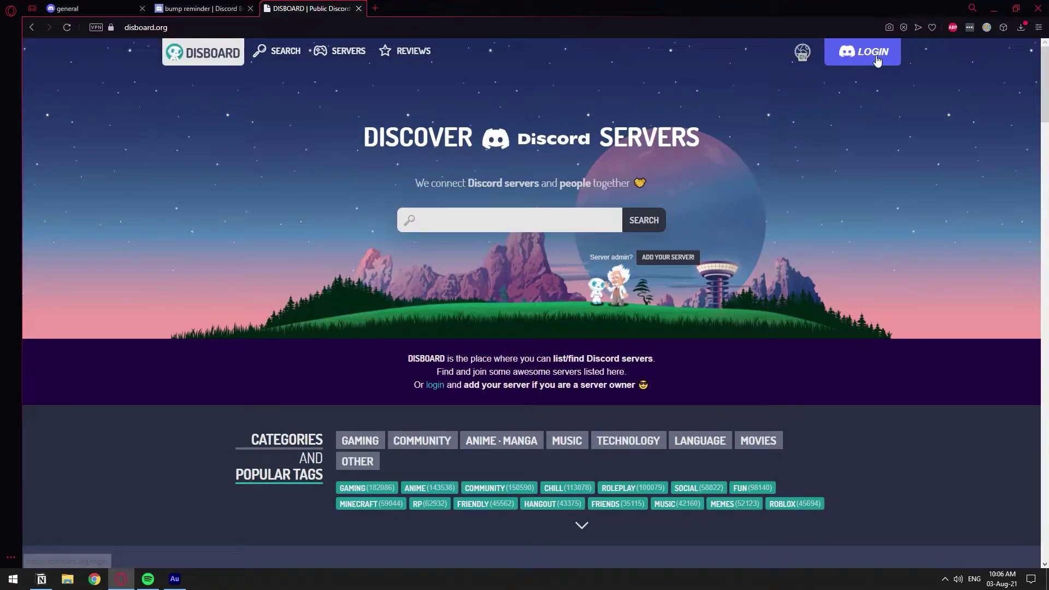
{"action": "left_click", "coordinate": [863, 52]}
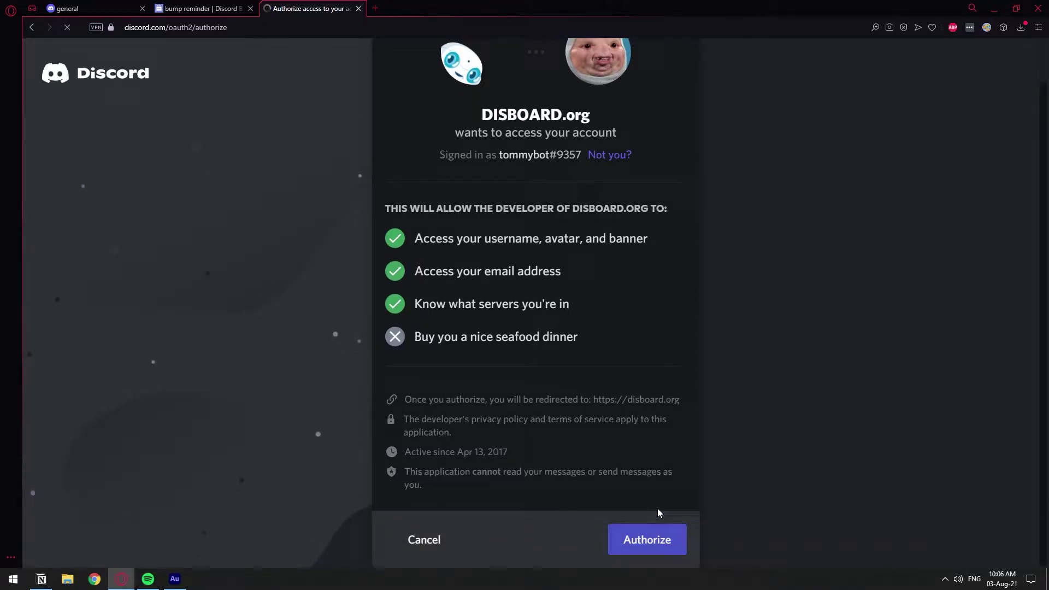
{"action": "left_click", "coordinate": [657, 542]}
Start a new server listing on the DISBOARD dashboard for your own Discord server.
{"action": "left_click", "coordinate": [313, 199]}
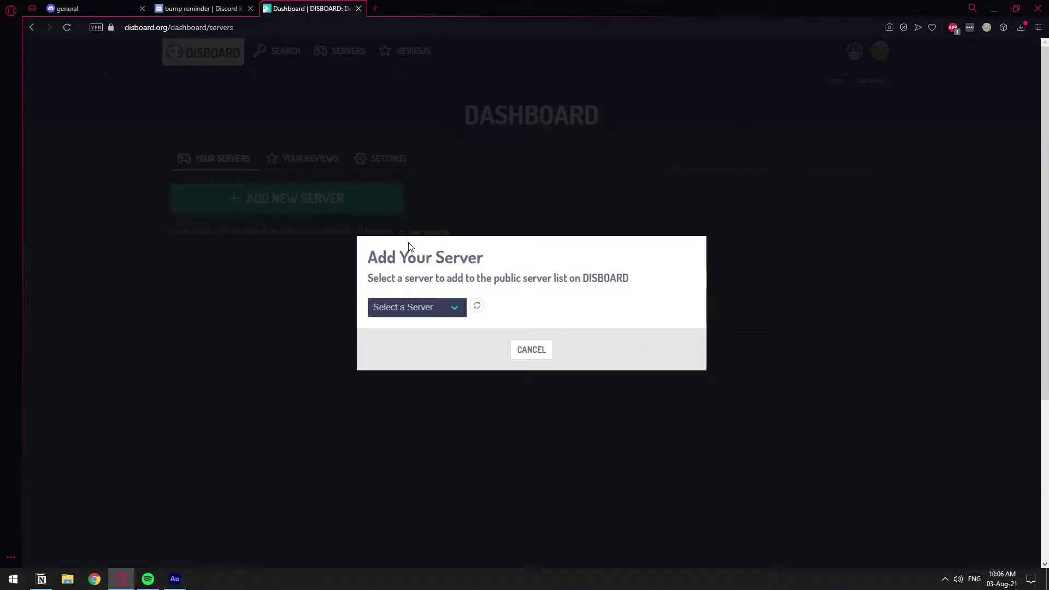
{"action": "left_click", "coordinate": [421, 313]}
{"action": "left_click", "coordinate": [429, 331]}
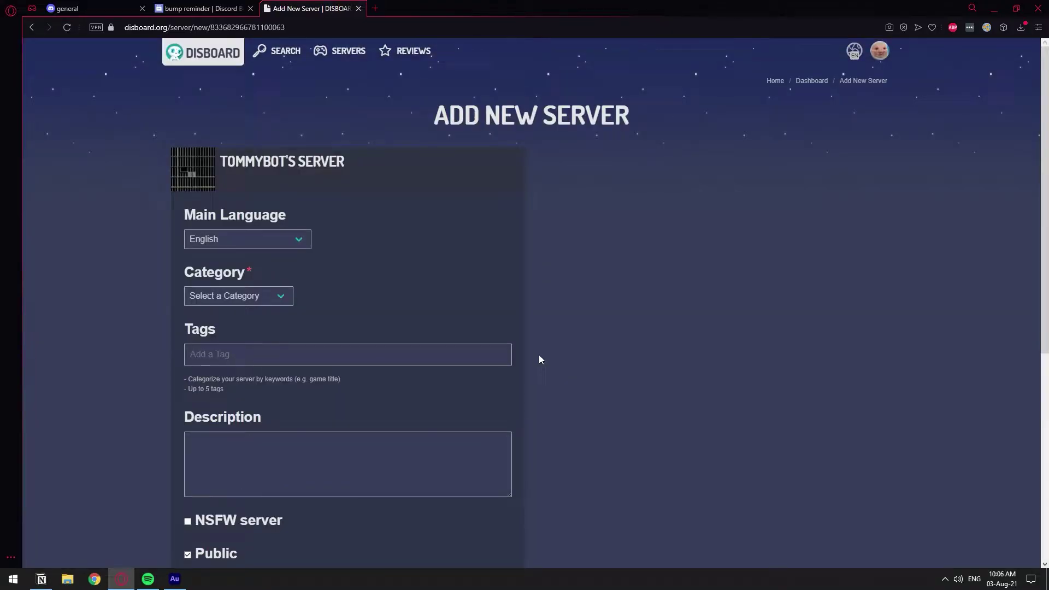
Choose a category, enter "bruh" as the description and save the new server listing.
{"action": "left_click", "coordinate": [278, 299]}
{"action": "left_click", "coordinate": [264, 355]}
{"action": "left_click", "coordinate": [276, 472]}
{"action": "scroll", "coordinate": [279, 469], "scroll_direction": "down", "scroll_amount": 4}
{"action": "type", "text": "bruh"}
{"action": "left_click", "coordinate": [354, 414]}
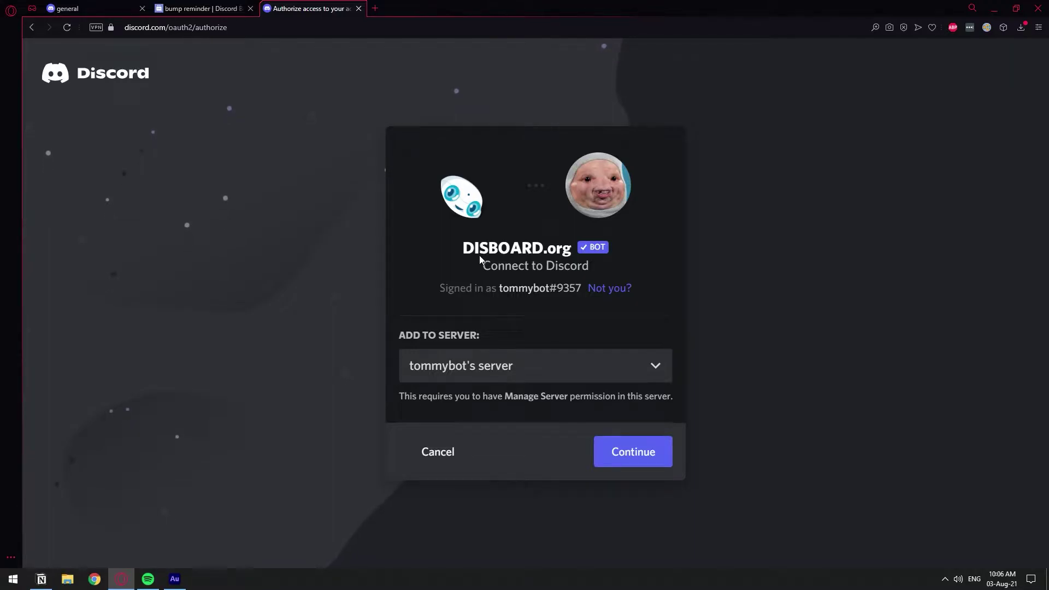
Authorize the DISBOARD.org bot on your own server with all of its requested permissions.
{"action": "left_click", "coordinate": [627, 451]}
{"action": "scroll", "coordinate": [513, 312], "scroll_direction": "down", "scroll_amount": 2}
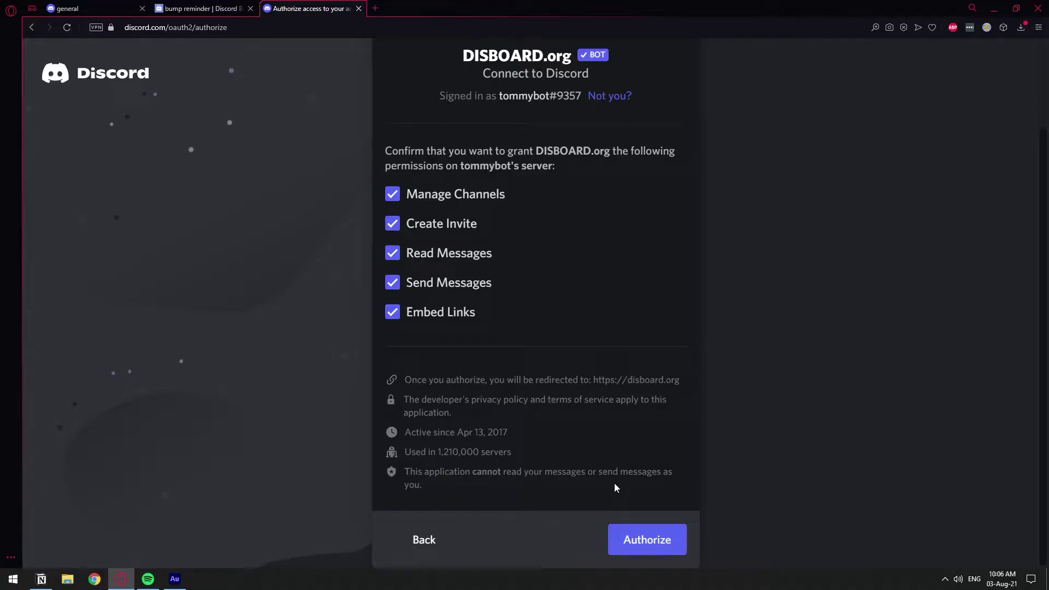
{"action": "left_click", "coordinate": [631, 541]}
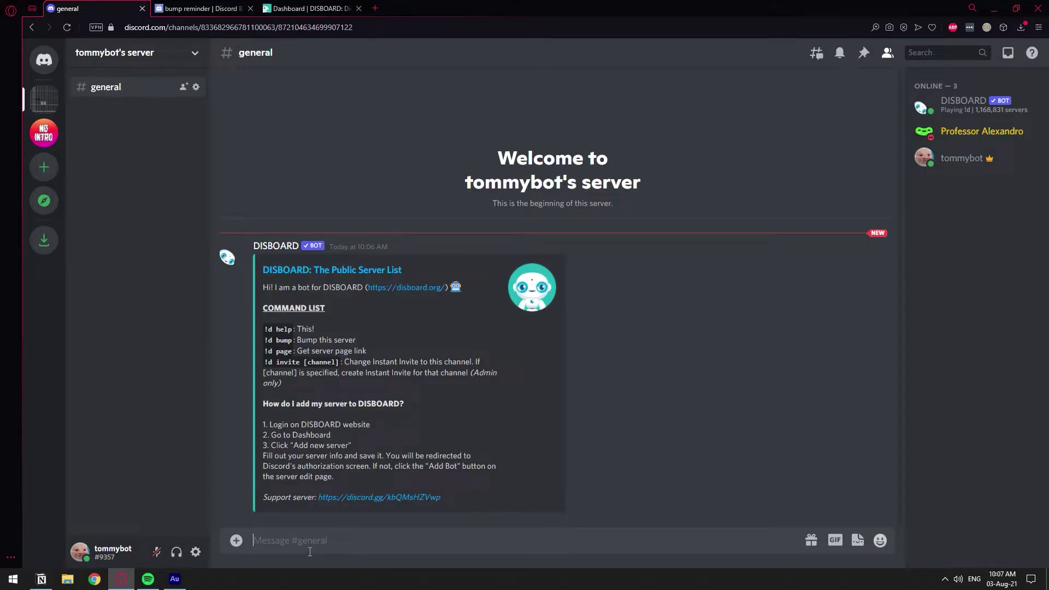
Send "!d bump" in the general channel, followed by the "!d invite" command copied from the bot's reply.
{"action": "type", "text": "!d bump"}
{"action": "key", "text": "Return"}
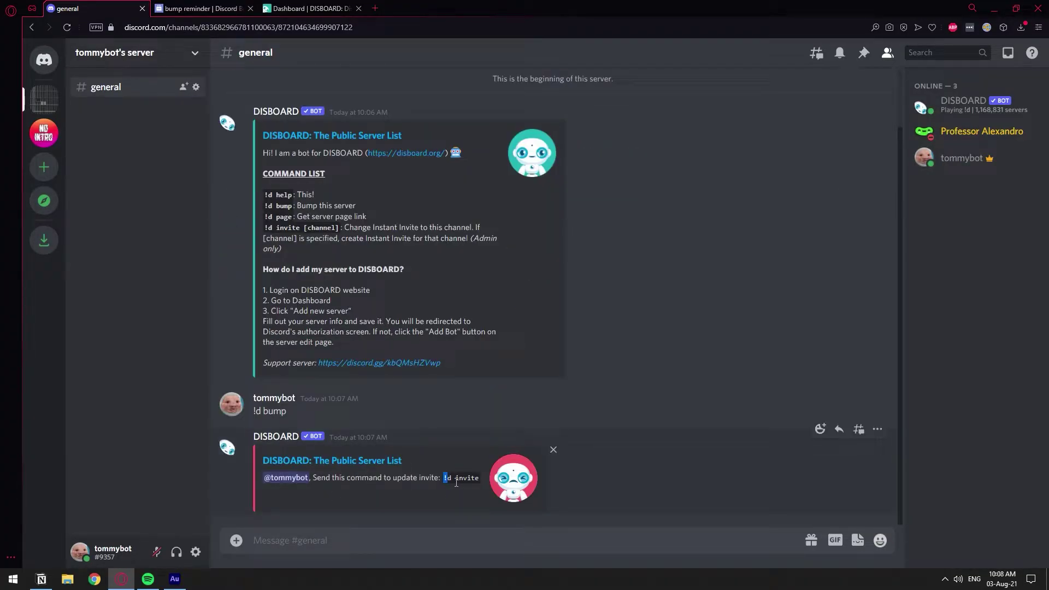
{"action": "left_click_drag", "start_coordinate": [441, 477], "coordinate": [485, 479]}
{"action": "key", "text": "ctrl+c"}
{"action": "left_click", "coordinate": [352, 553]}
{"action": "key", "text": "ctrl+v"}
{"action": "key", "text": "Return"}
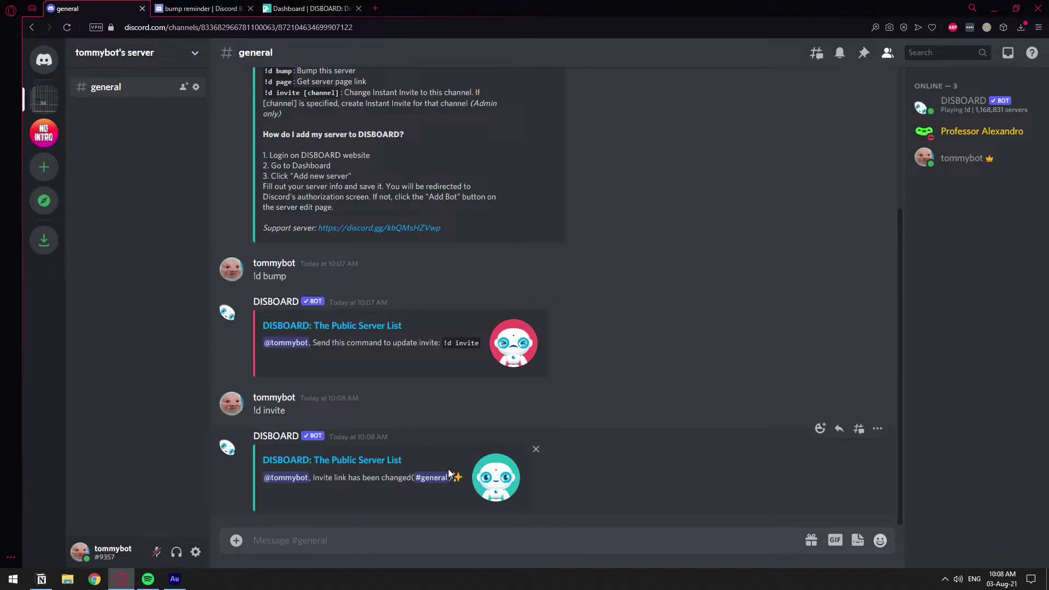
Rename the general channel as "bump" and save the channel settings.
{"action": "right_click", "coordinate": [108, 90]}
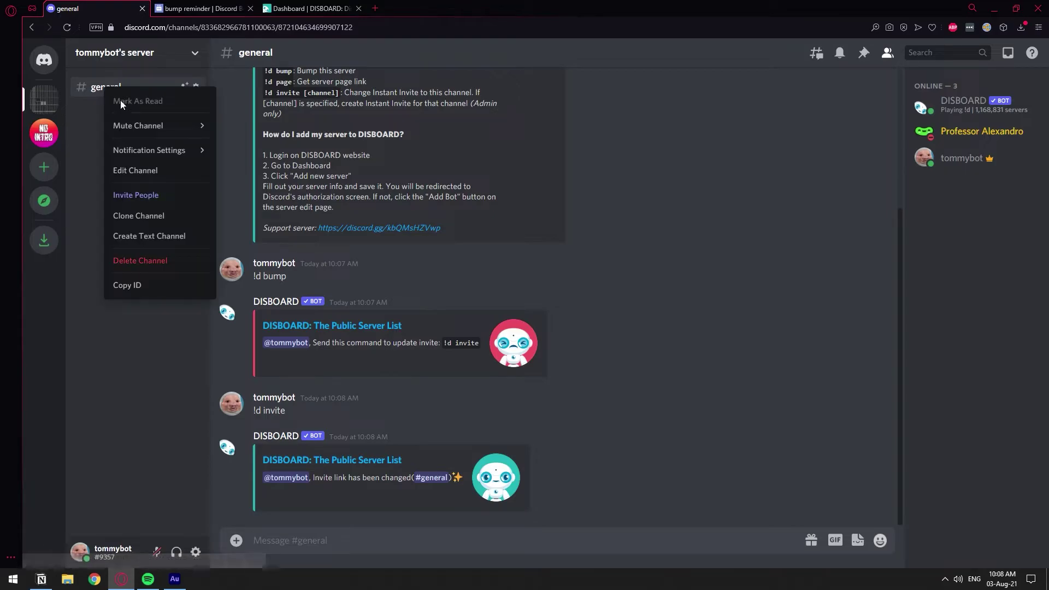
{"action": "left_click", "coordinate": [126, 175]}
{"action": "left_click_drag", "start_coordinate": [470, 121], "coordinate": [373, 135]}
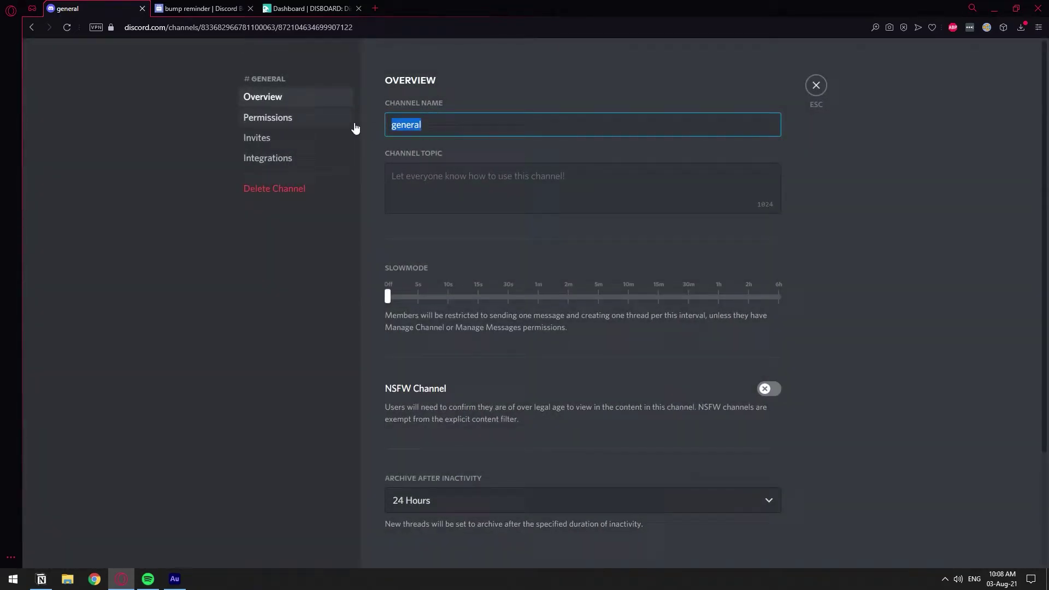
{"action": "type", "text": "bump"}
{"action": "left_click", "coordinate": [763, 541]}
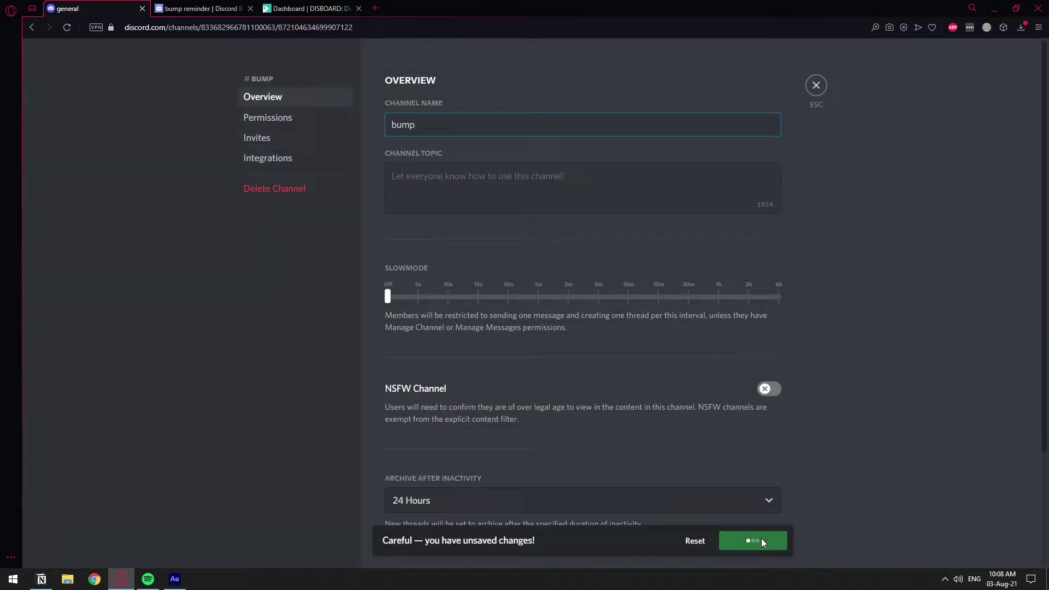
{"action": "left_click", "coordinate": [816, 86]}
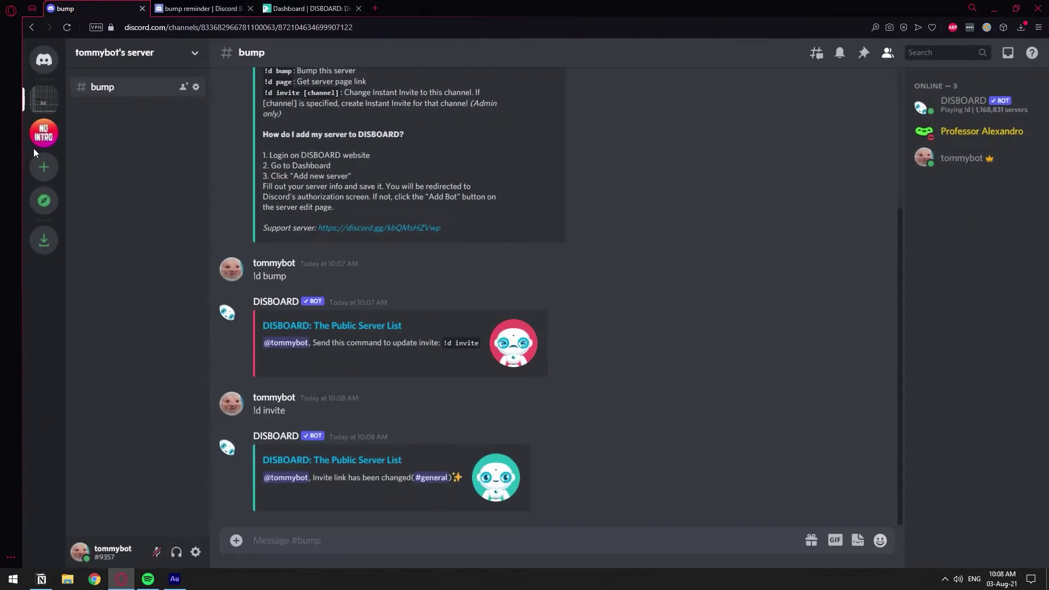
Create a new public text channel named "general" on the server.
{"action": "right_click", "coordinate": [83, 141]}
{"action": "left_click", "coordinate": [135, 180]}
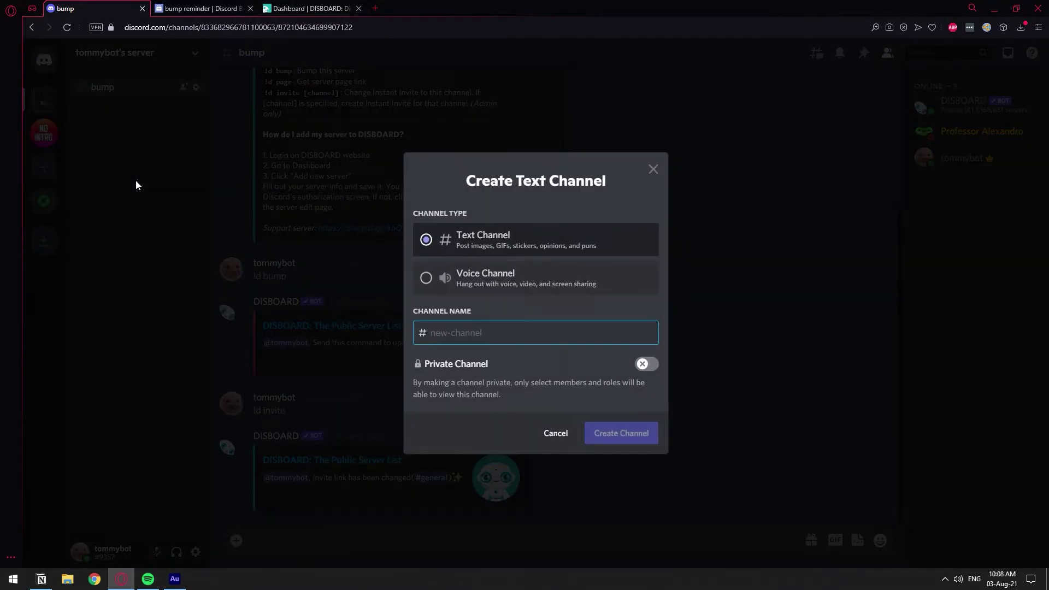
{"action": "type", "text": "general"}
{"action": "key", "text": "Return"}
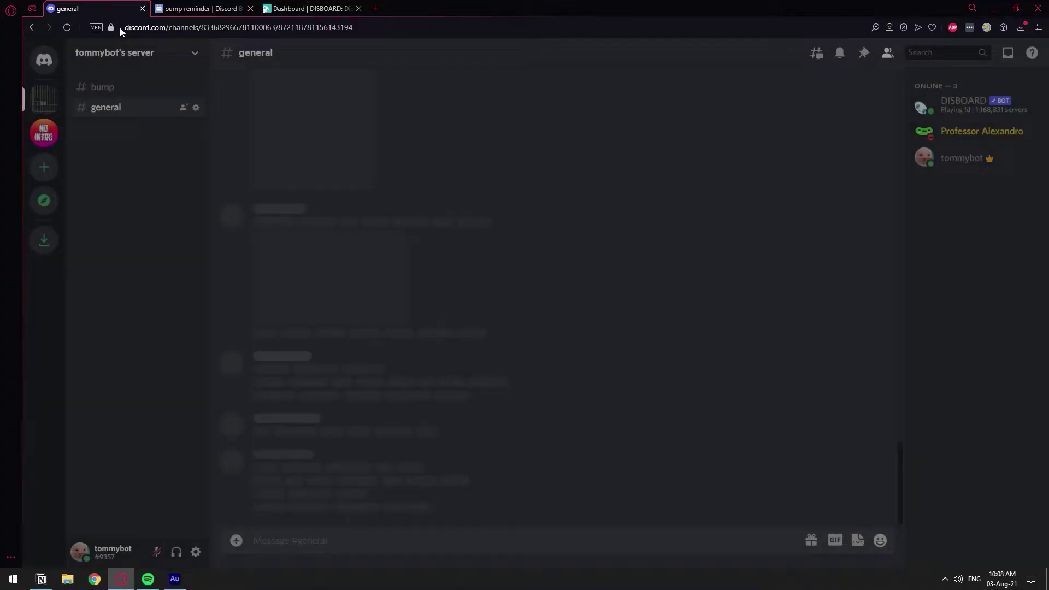
Bump the server by sending "!d bump" in the bump channel.
{"action": "left_click", "coordinate": [157, 93]}
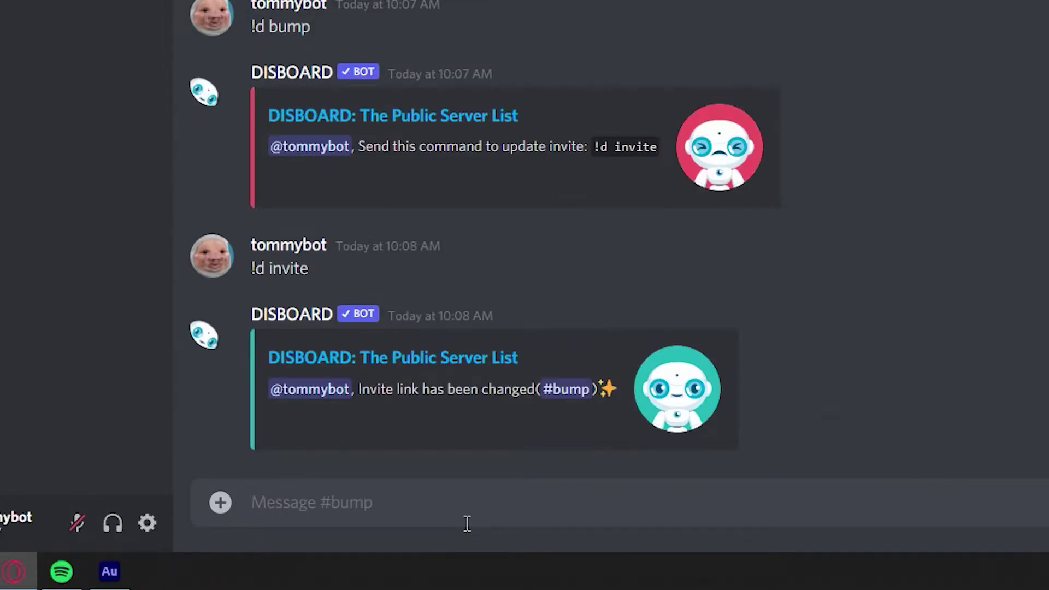
{"action": "type", "text": "!d bumpo"}
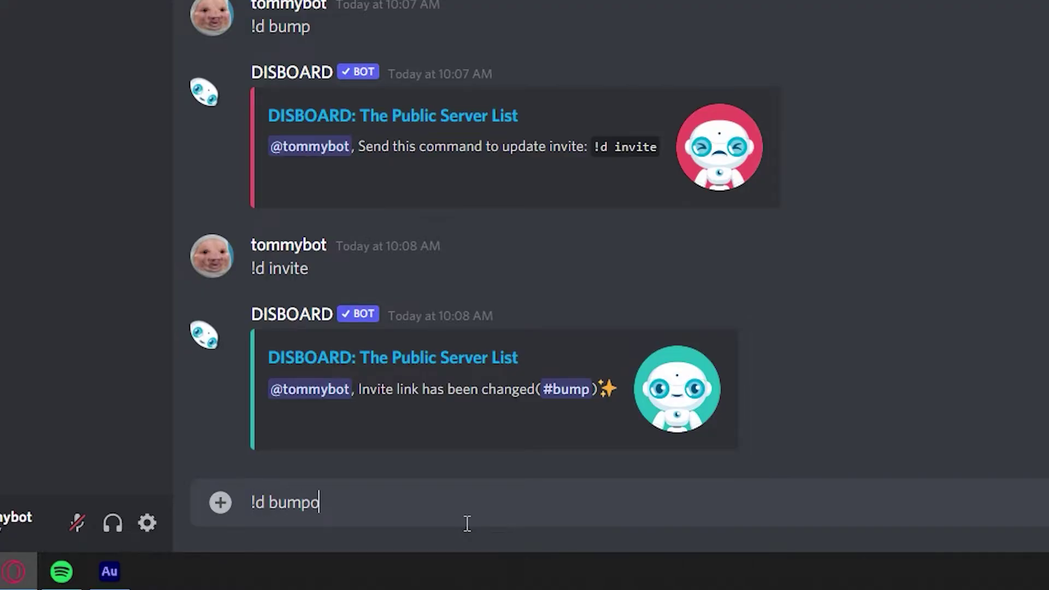
{"action": "key", "text": "Return"}
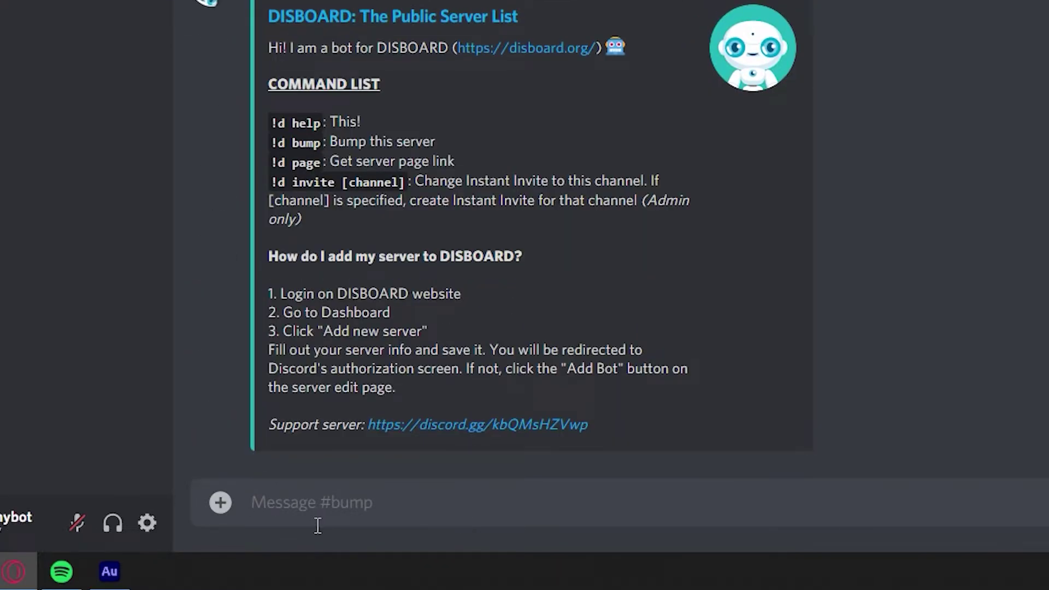
{"action": "type", "text": "!d bump"}
{"action": "key", "text": "Return"}
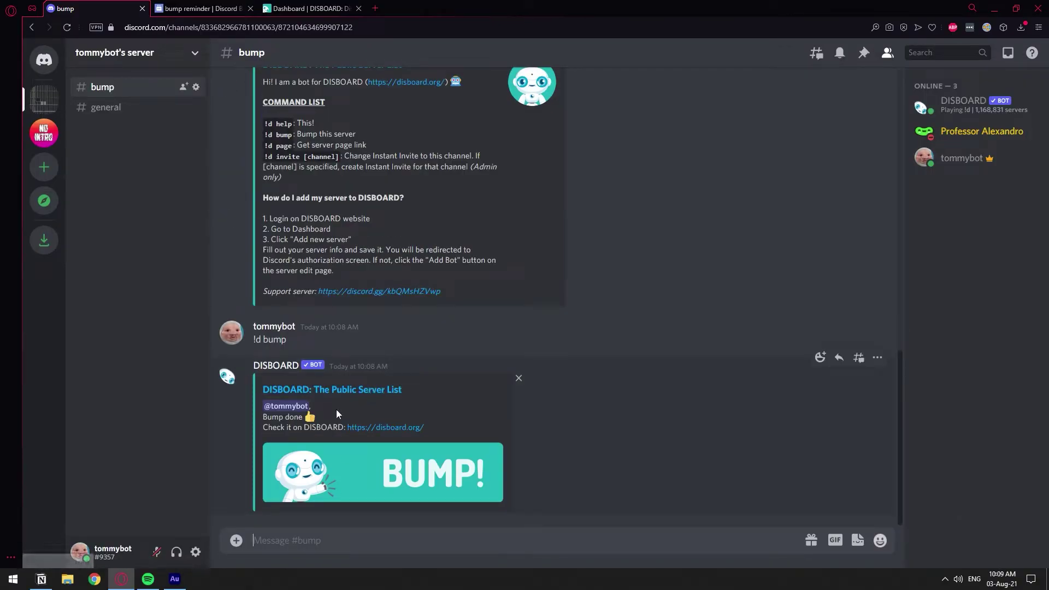
{"action": "left_click_drag", "start_coordinate": [272, 417], "coordinate": [295, 417]}
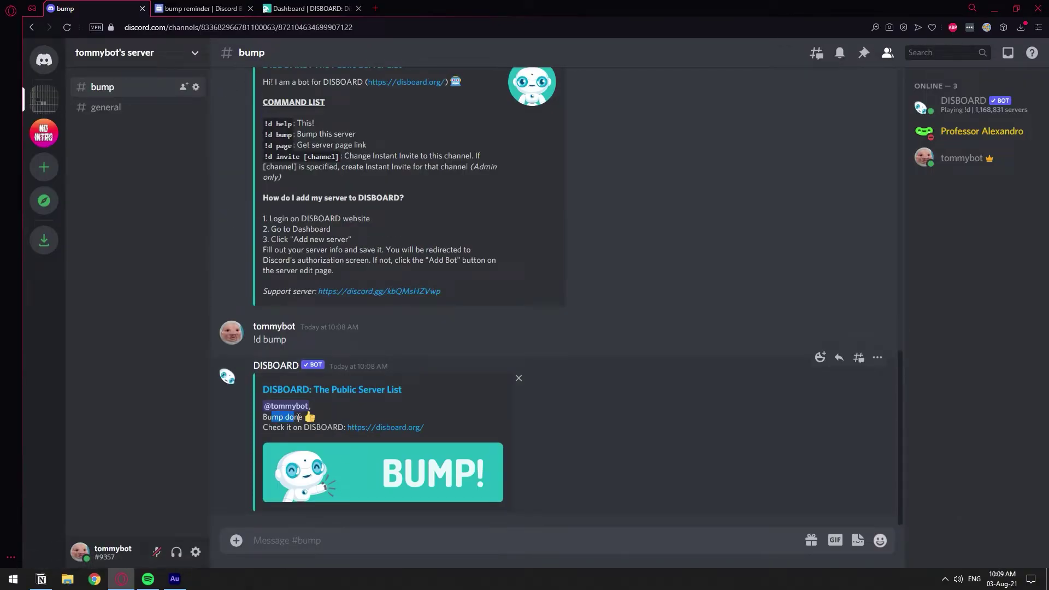
{"action": "left_click", "coordinate": [397, 412]}
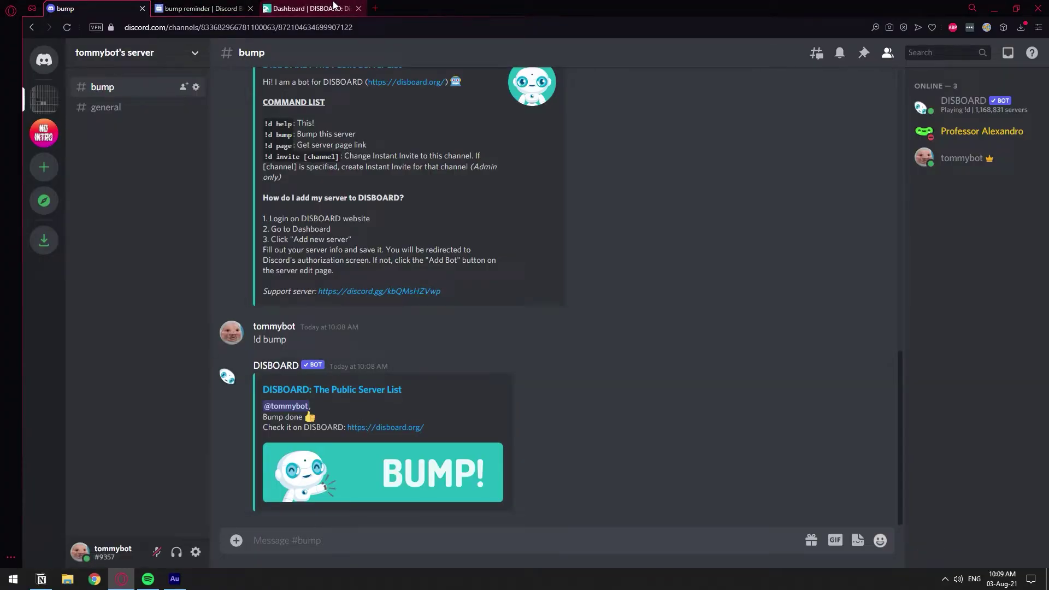
Search Google for "bump reminder bot" and open the bot's Top.gg page.
{"action": "left_click", "coordinate": [200, 8]}
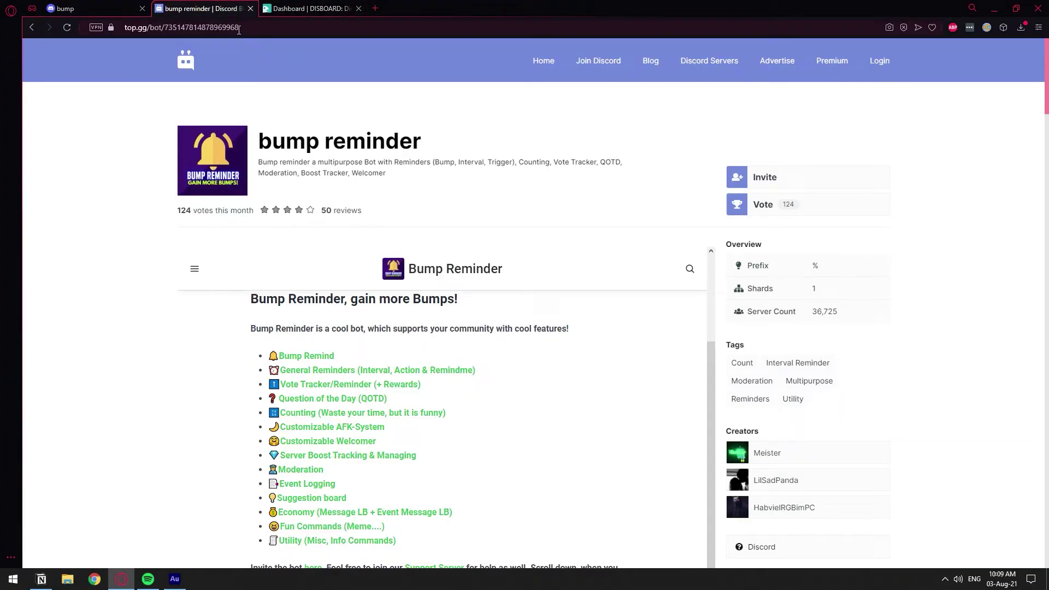
{"action": "left_click", "coordinate": [293, 11]}
{"action": "left_click", "coordinate": [295, 29]}
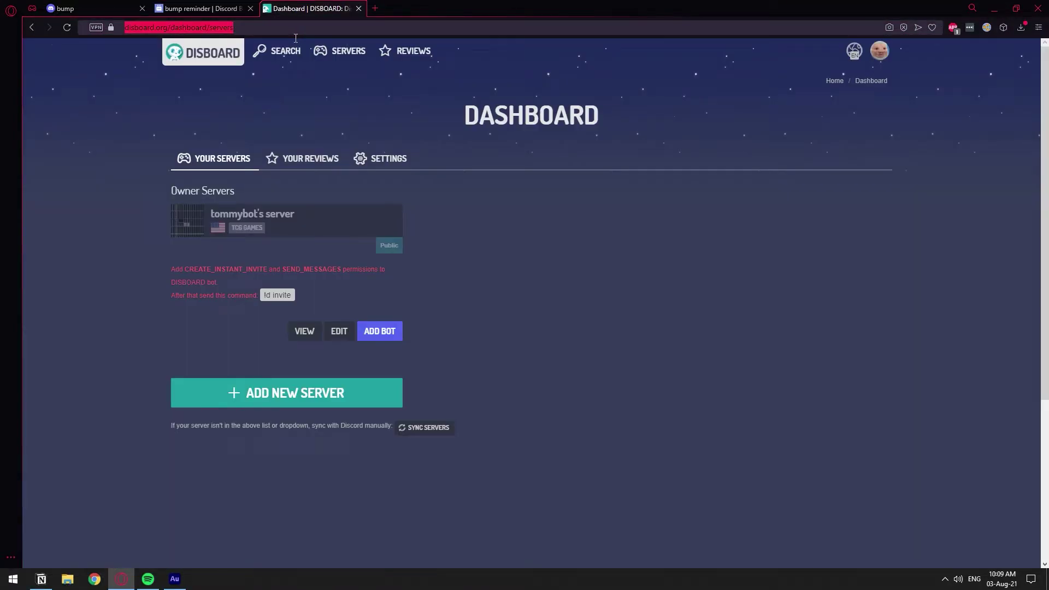
{"action": "type", "text": "bump reminder"}
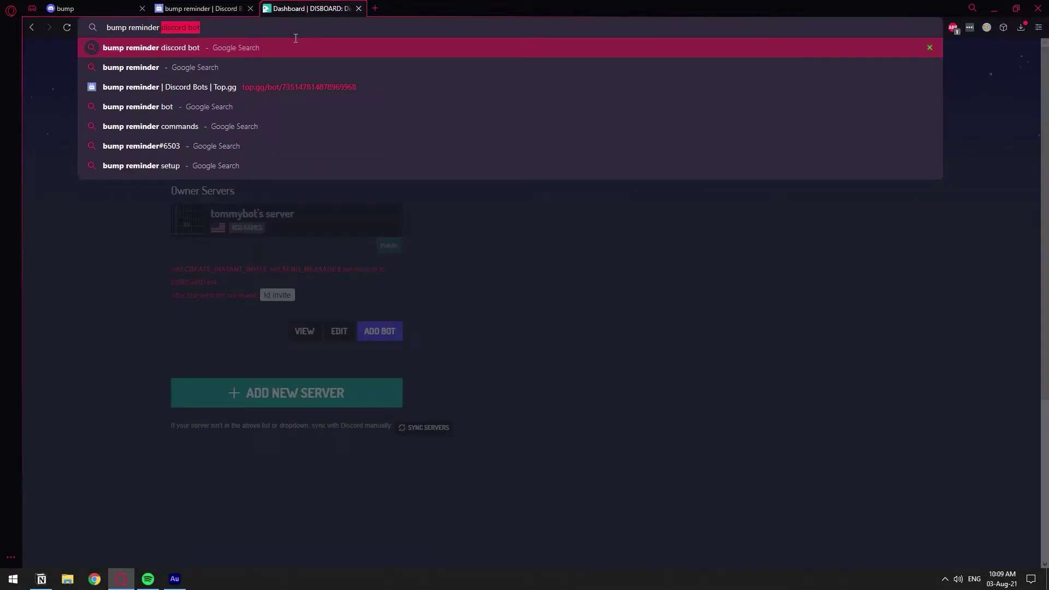
{"action": "type", "text": " bot"}
{"action": "key", "text": "Return"}
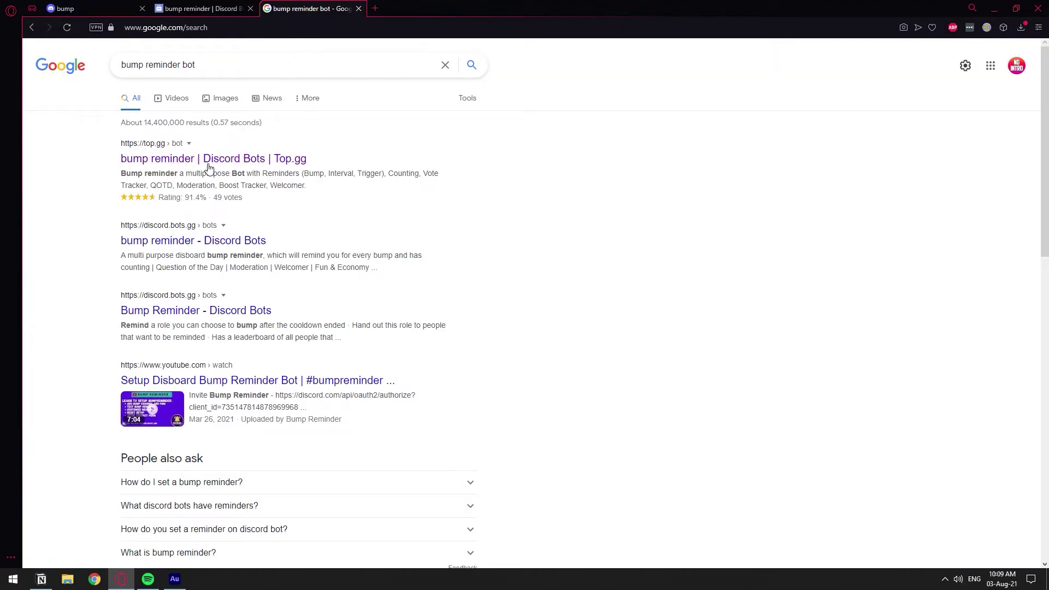
{"action": "left_click", "coordinate": [208, 167]}
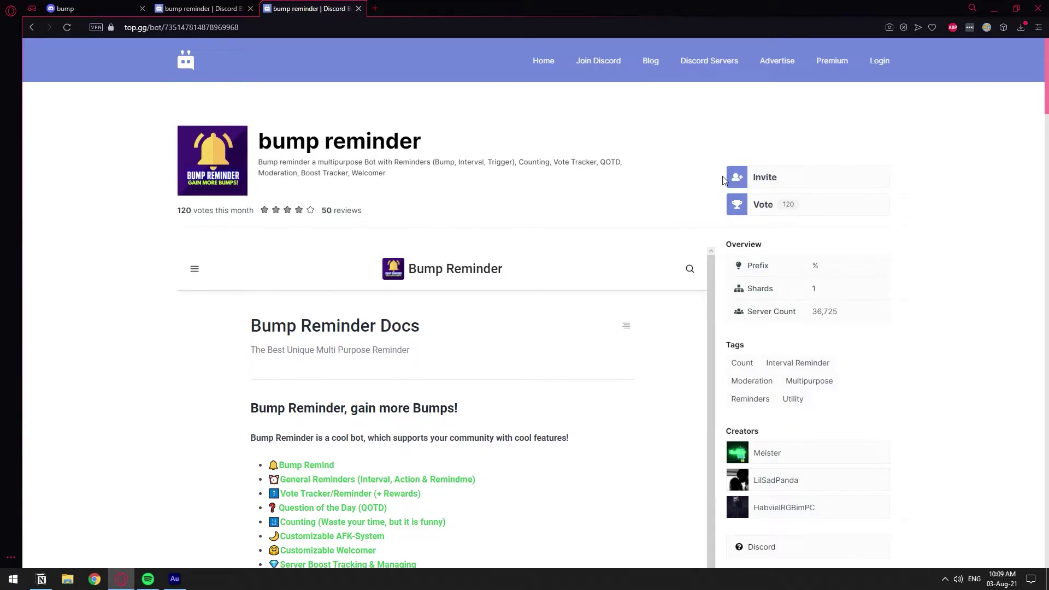
Invite the bump reminder bot to your own server, authorize all requested permissions and complete the human verification.
{"action": "left_click", "coordinate": [764, 177]}
{"action": "left_click", "coordinate": [464, 401]}
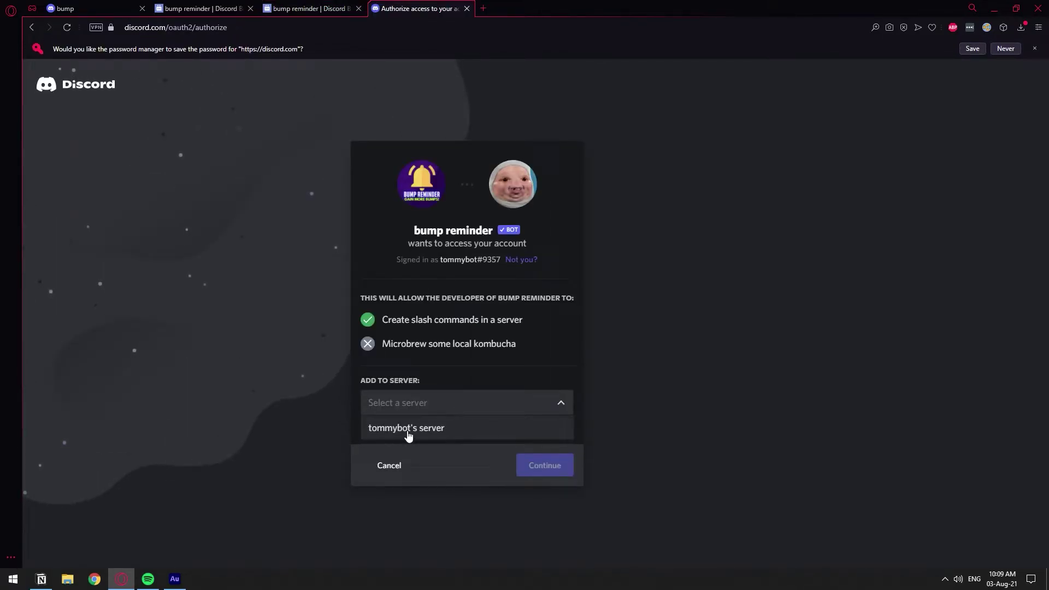
{"action": "left_click", "coordinate": [437, 429]}
{"action": "left_click", "coordinate": [564, 460]}
{"action": "scroll", "coordinate": [481, 295], "scroll_direction": "down", "scroll_amount": 3}
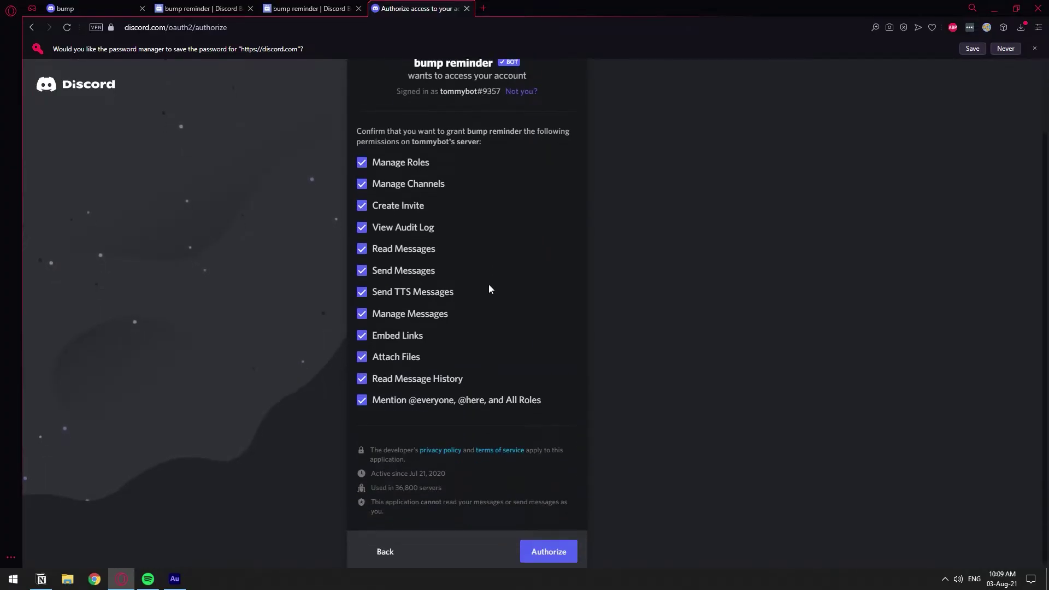
{"action": "left_click", "coordinate": [554, 548]}
{"action": "left_click", "coordinate": [389, 395]}
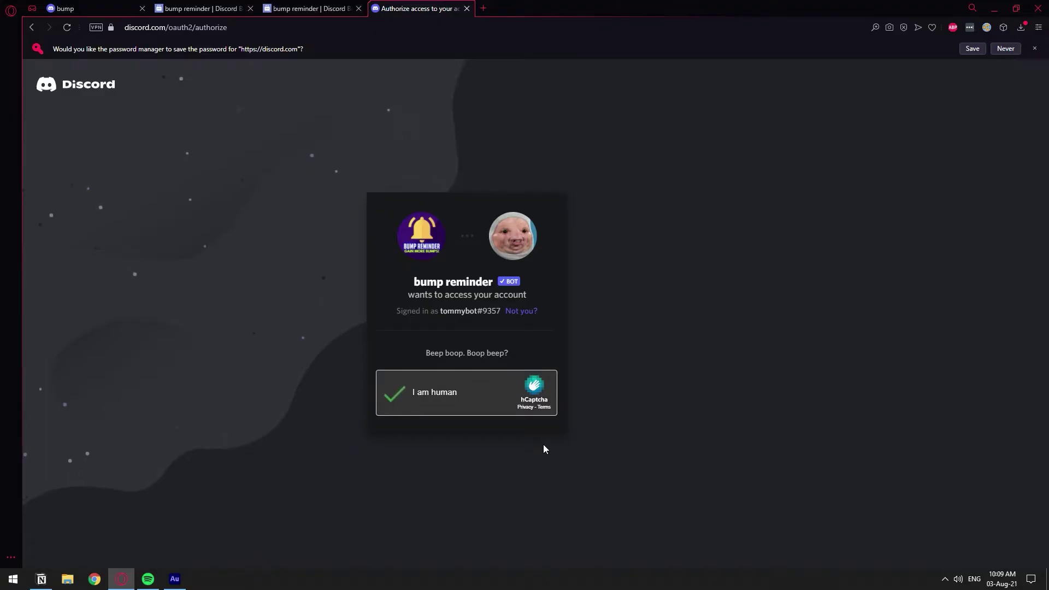
Return to the Discord bump channel and send "%setup" to request the bump reminder's setup commands.
{"action": "left_click", "coordinate": [64, 8]}
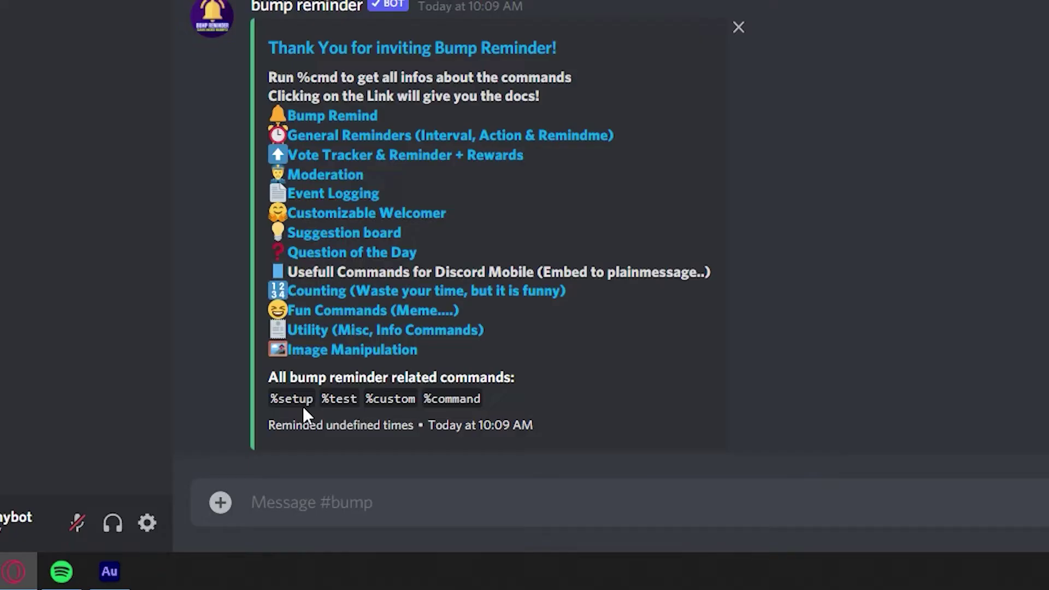
{"action": "triple_click", "coordinate": [304, 407]}
{"action": "left_click", "coordinate": [295, 359]}
{"action": "left_click", "coordinate": [314, 497]}
{"action": "type", "text": "%setup"}
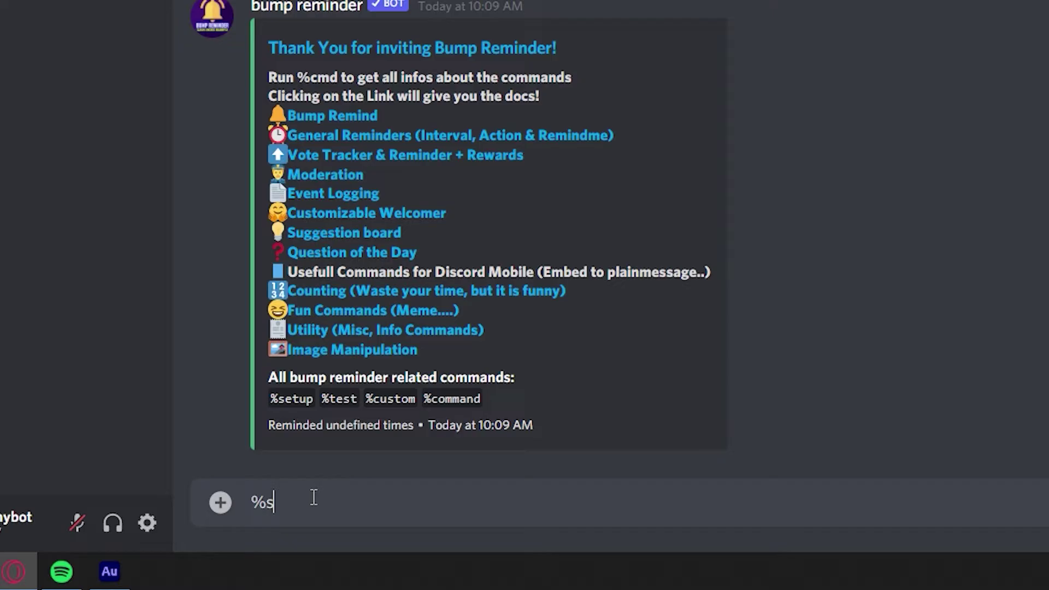
{"action": "key", "text": "Return"}
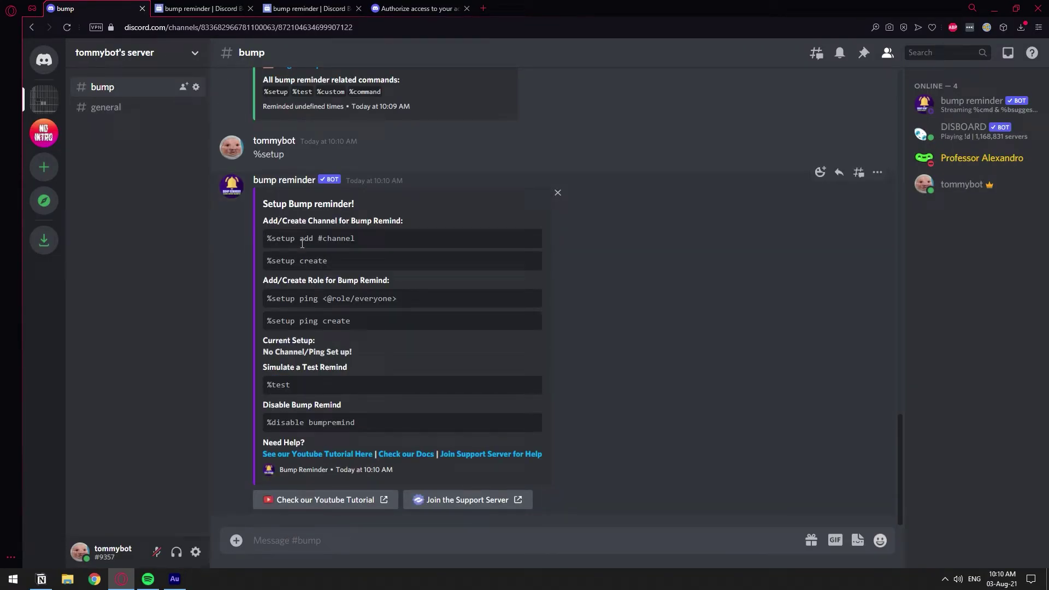
Send "%setup add #bump" to assign the bump channel as the bump reminder's channel.
{"action": "left_click_drag", "start_coordinate": [337, 244], "coordinate": [350, 245]}
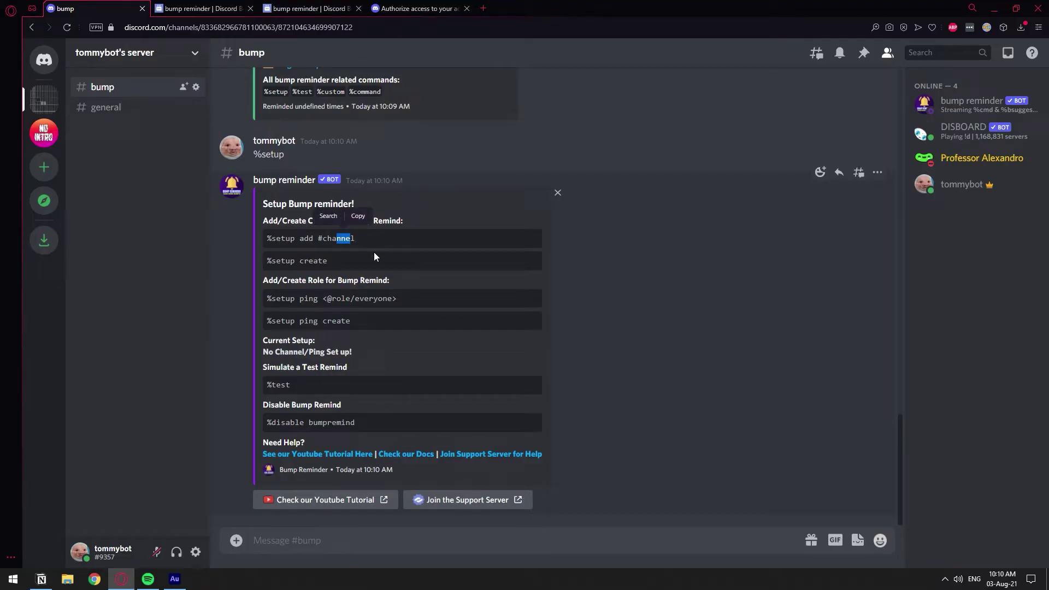
{"action": "left_click", "coordinate": [307, 548]}
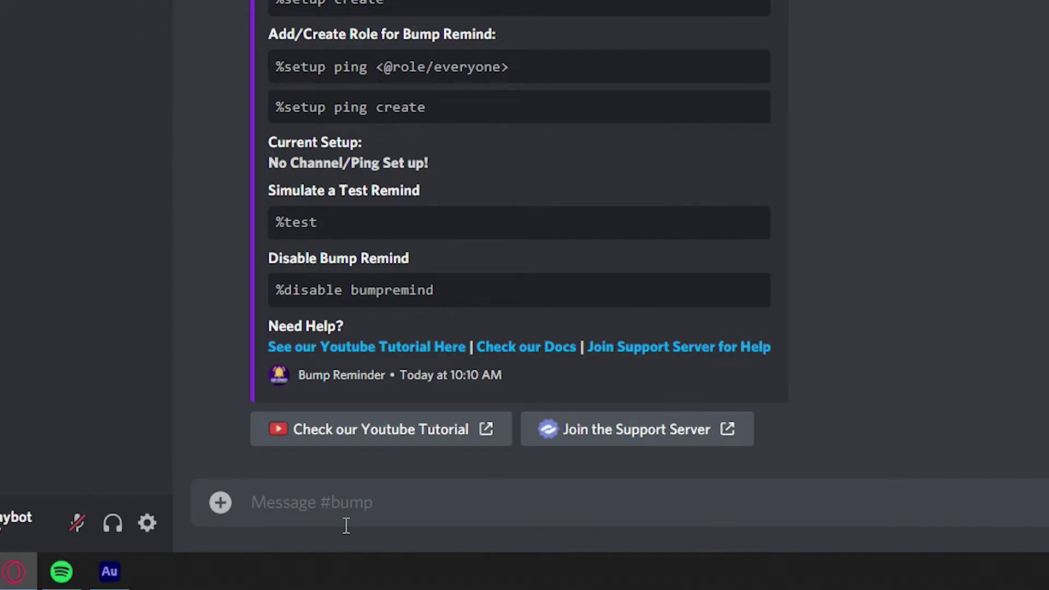
{"action": "type", "text": "%setup"}
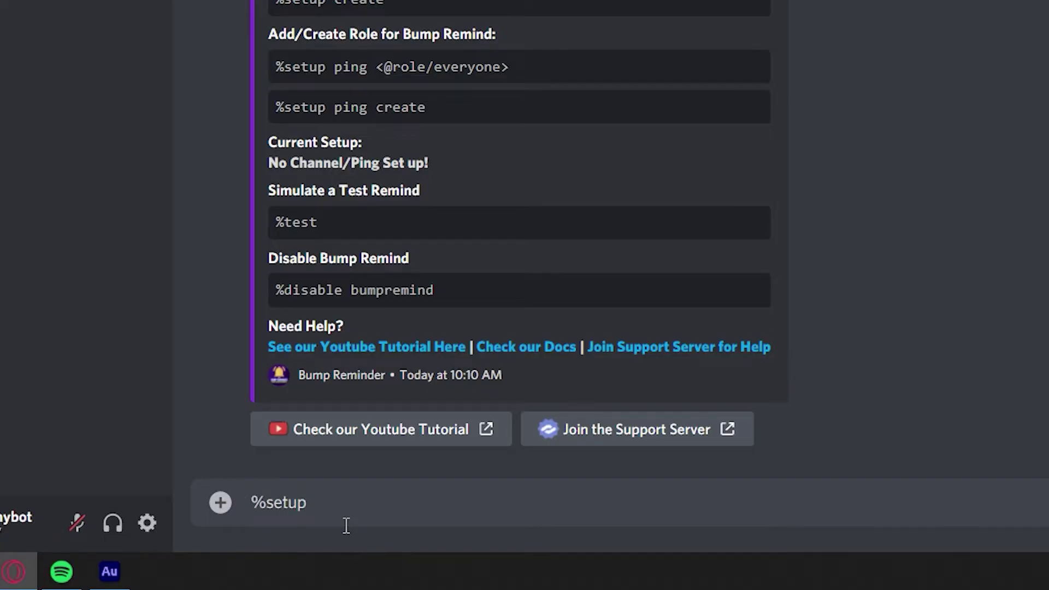
{"action": "type", "text": " add #bum"}
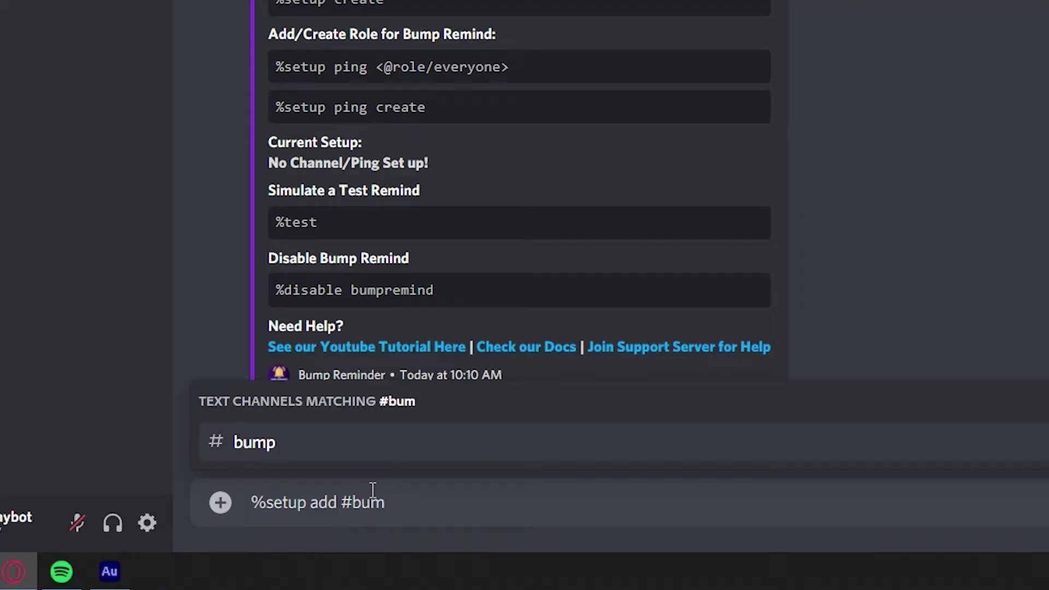
{"action": "key", "text": "Return"}
{"action": "key", "text": "Return"}
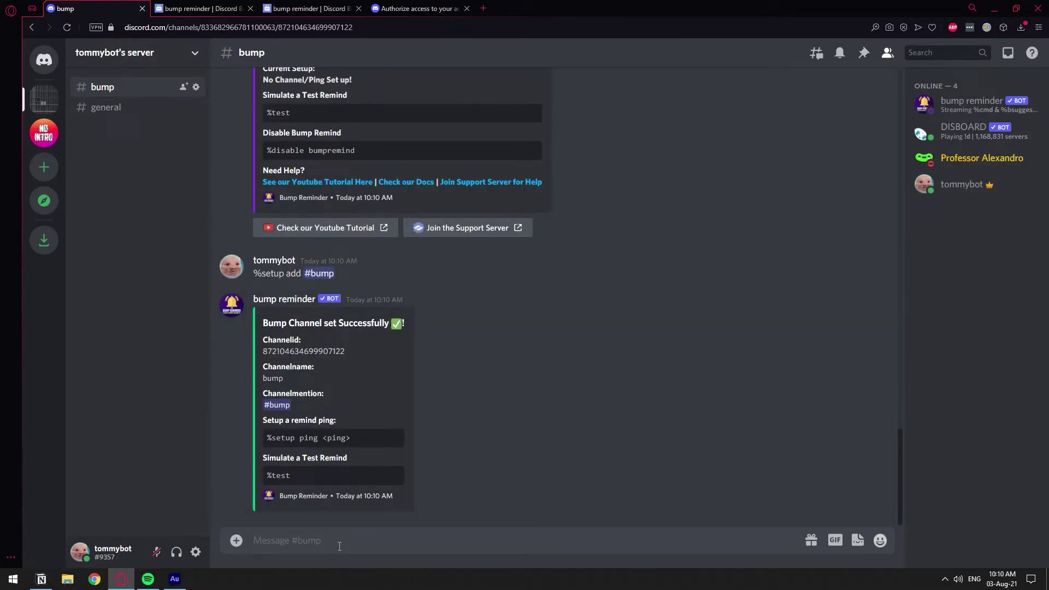
Send "%test" in the bump channel to simulate a bump reminder.
{"action": "type", "text": "%test"}
{"action": "key", "text": "Return"}
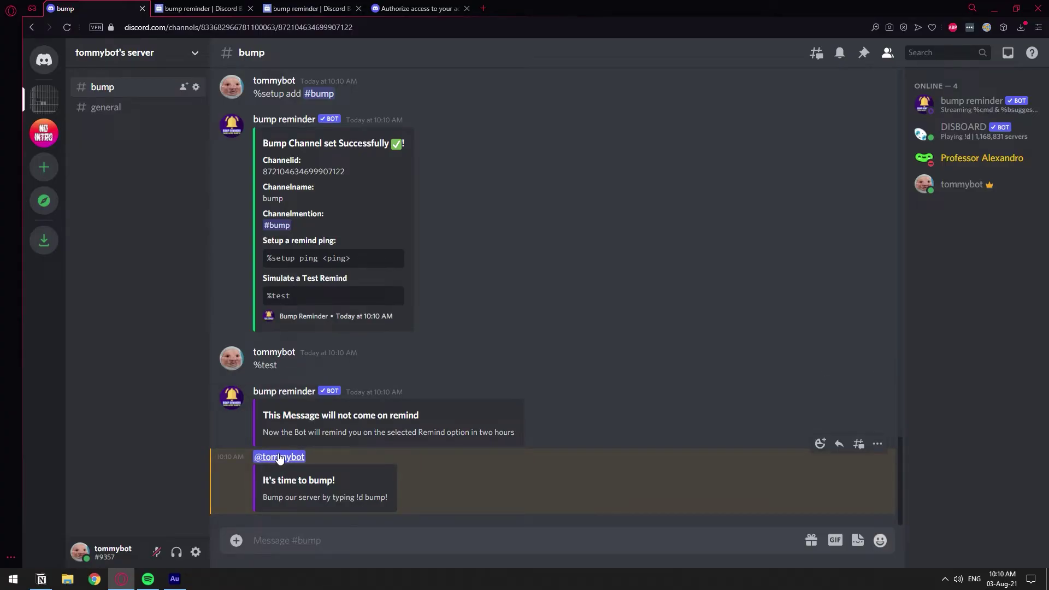
{"action": "double_click", "coordinate": [278, 485]}
{"action": "left_click", "coordinate": [298, 557]}
{"action": "left_click", "coordinate": [944, 579]}
Examine the bump and reminder message history in the NoIntro Community server's bump channel, then return to your own server.
{"action": "left_click", "coordinate": [52, 134]}
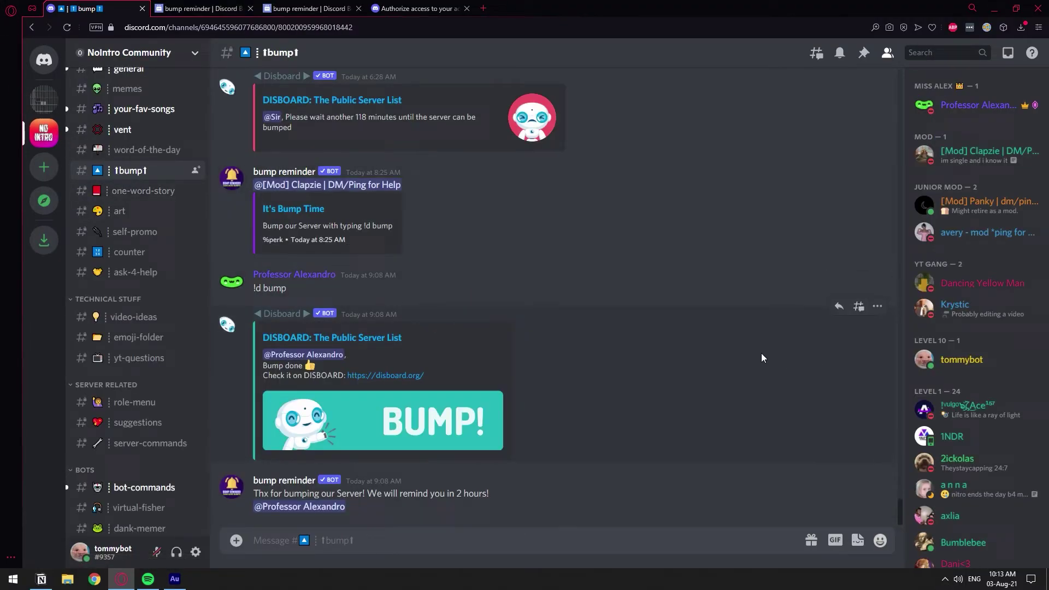
{"action": "scroll", "coordinate": [738, 347], "scroll_direction": "up", "scroll_amount": 8}
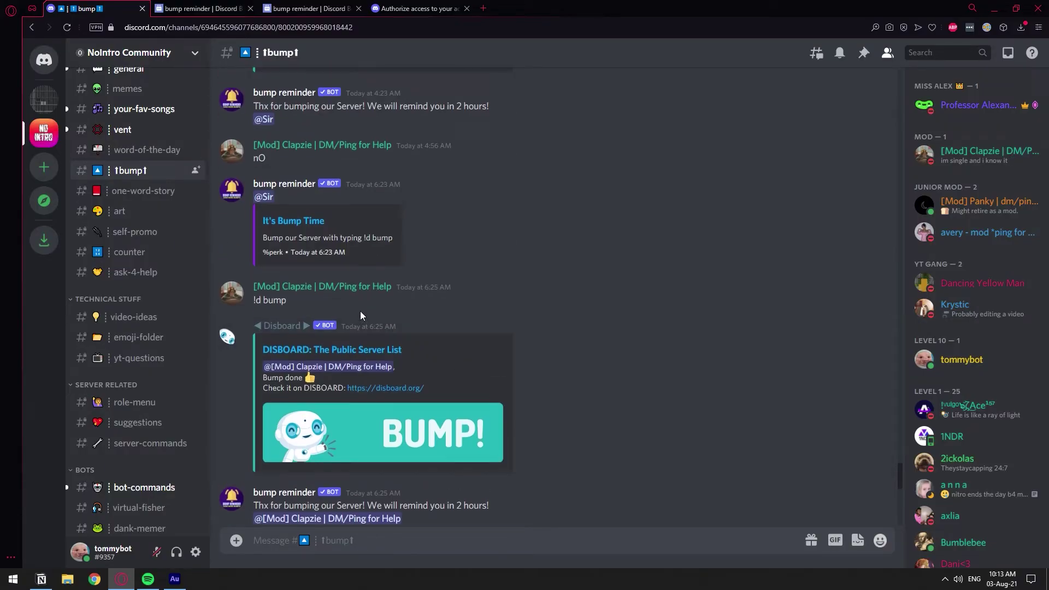
{"action": "left_click_drag", "start_coordinate": [268, 300], "coordinate": [285, 300]}
{"action": "scroll", "coordinate": [335, 305], "scroll_direction": "down", "scroll_amount": 4}
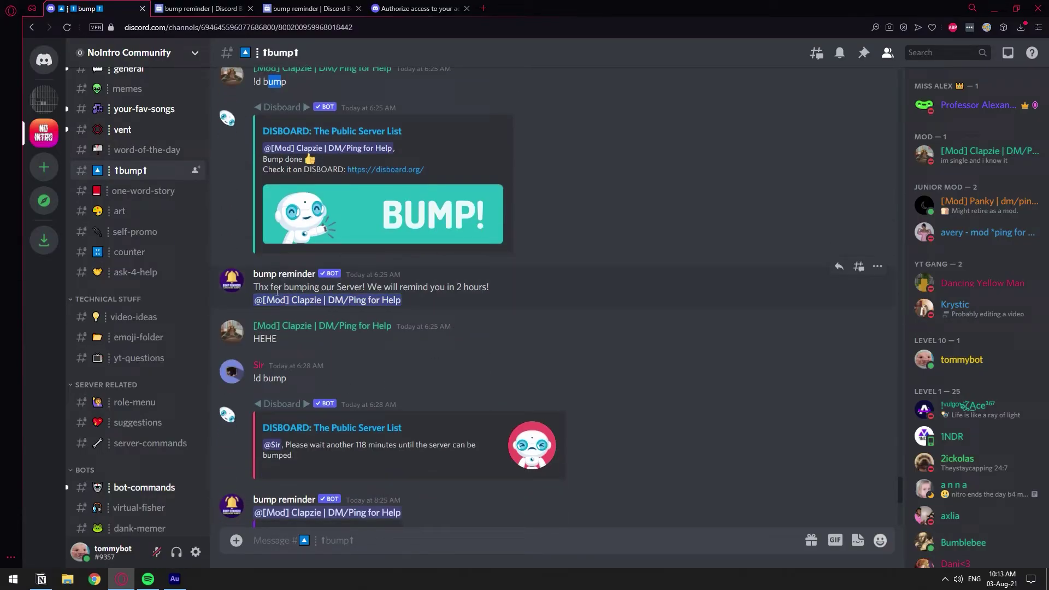
{"action": "scroll", "coordinate": [469, 291], "scroll_direction": "up", "scroll_amount": 6}
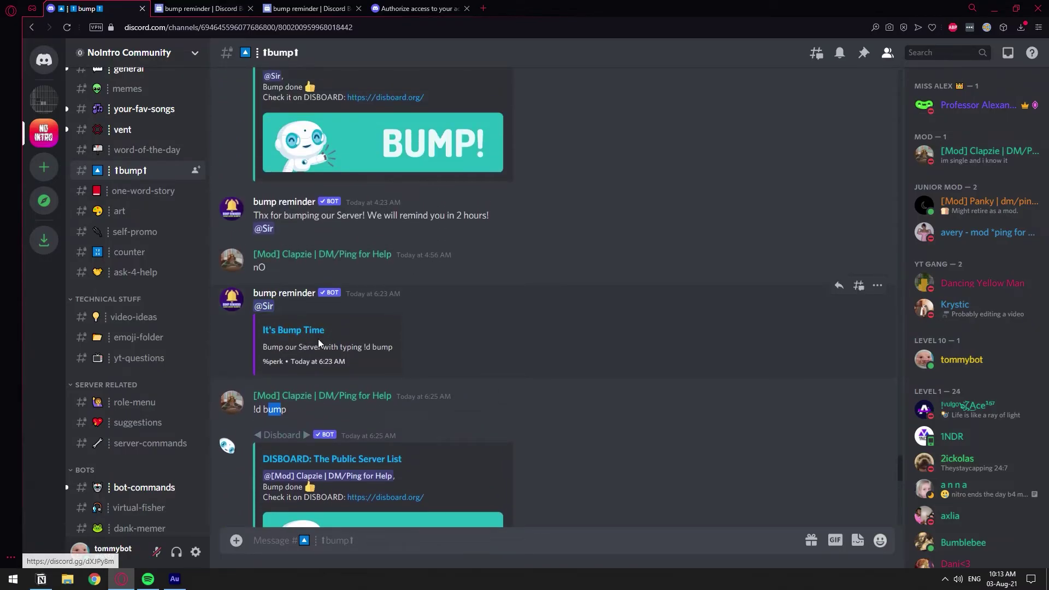
{"action": "scroll", "coordinate": [319, 342], "scroll_direction": "up", "scroll_amount": 10}
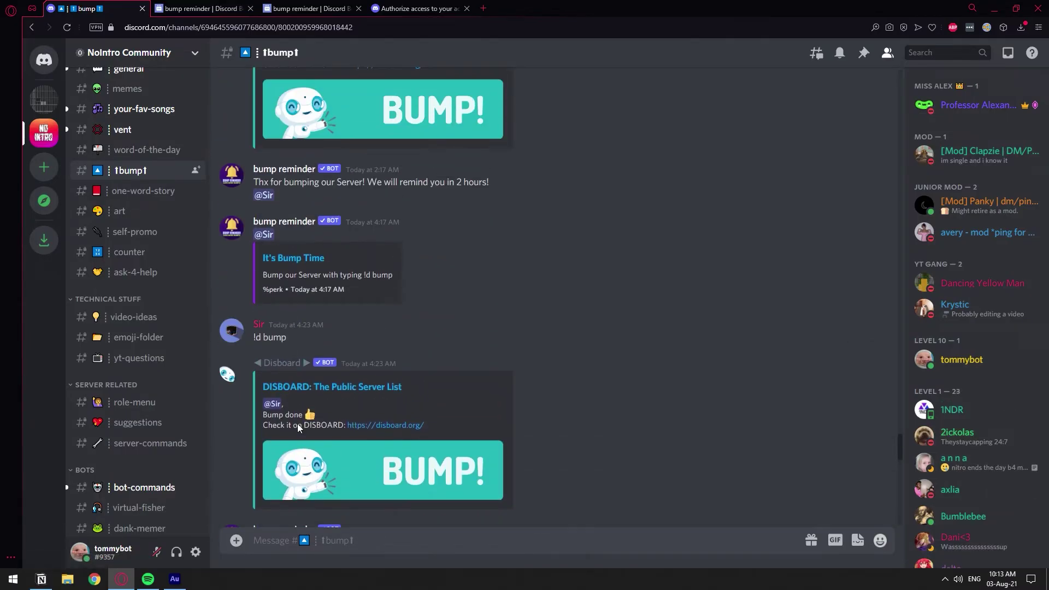
{"action": "scroll", "coordinate": [297, 424], "scroll_direction": "up", "scroll_amount": 3}
{"action": "scroll", "coordinate": [316, 359], "scroll_direction": "up", "scroll_amount": 8}
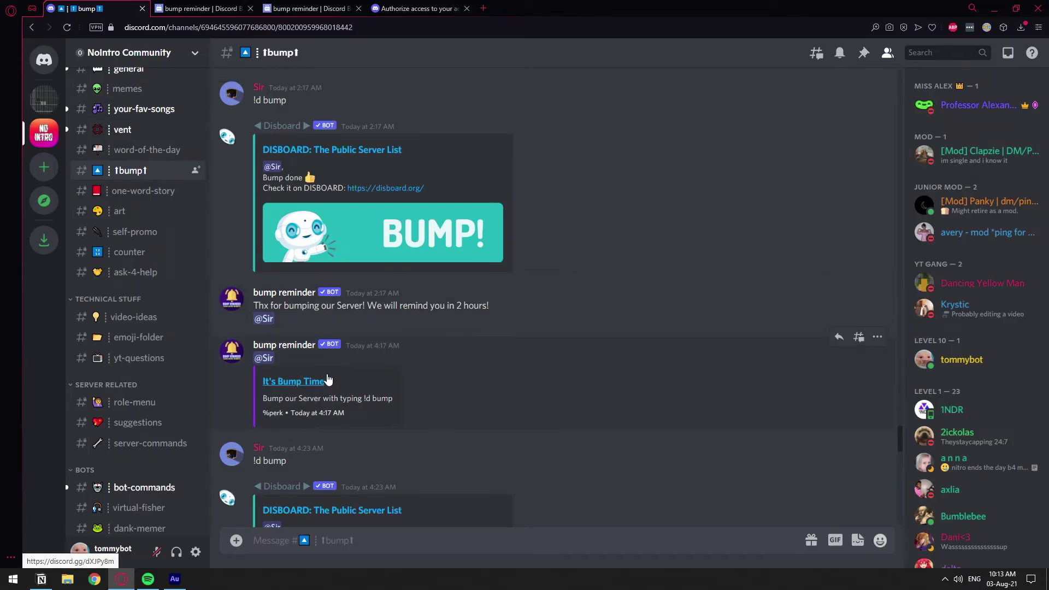
{"action": "scroll", "coordinate": [322, 340], "scroll_direction": "up", "scroll_amount": 3}
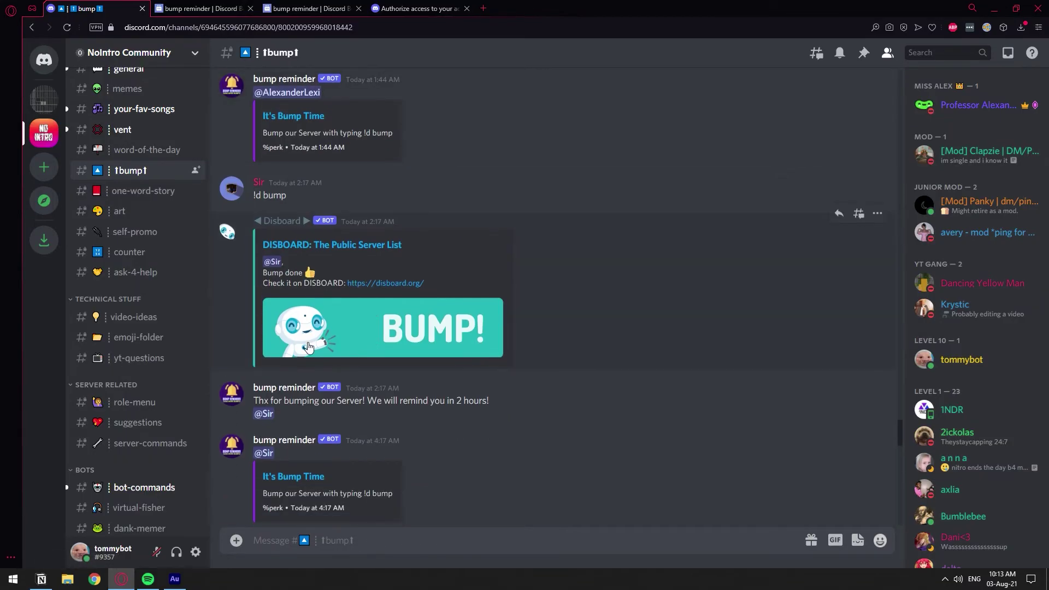
{"action": "scroll", "coordinate": [312, 328], "scroll_direction": "down", "scroll_amount": 5}
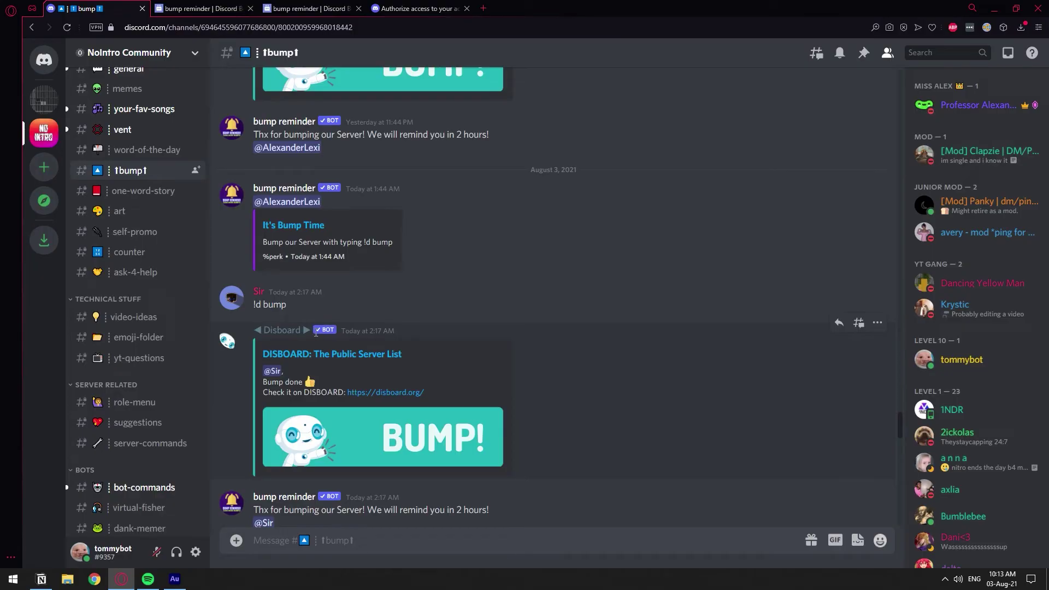
{"action": "left_click", "coordinate": [46, 109]}
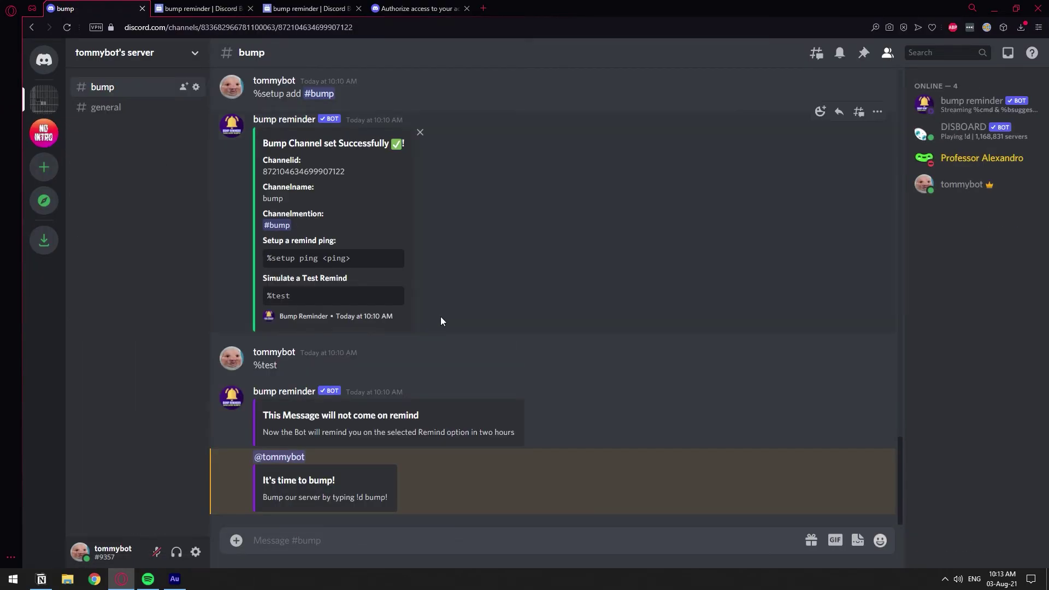